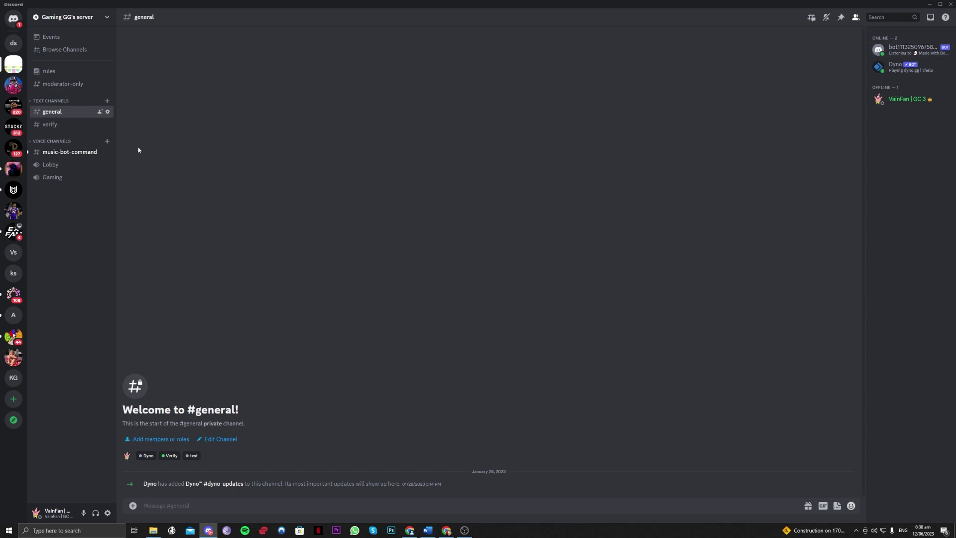
# In the server's role settings, rename the "new role" directly below Leader Roles as "Bots"
pyautogui.click(106, 26)
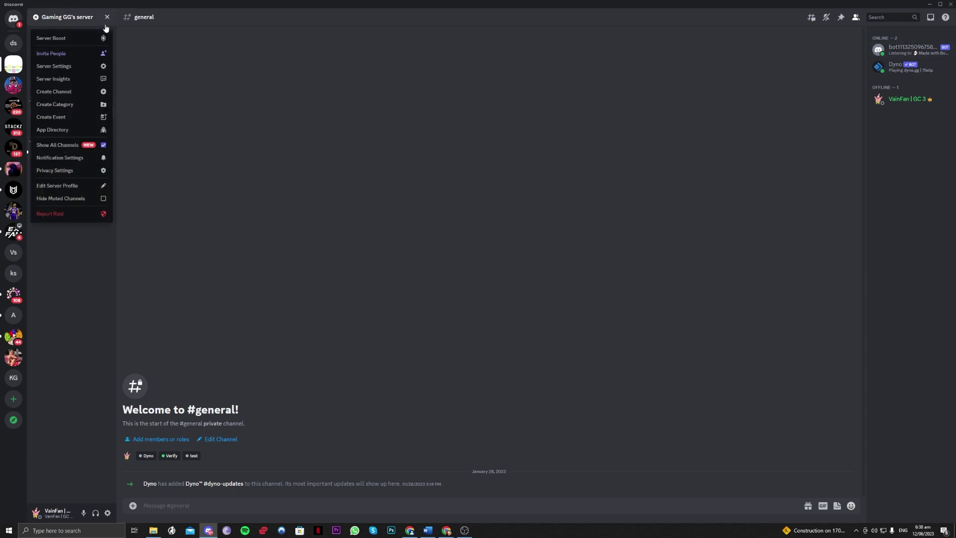
pyautogui.click(75, 67)
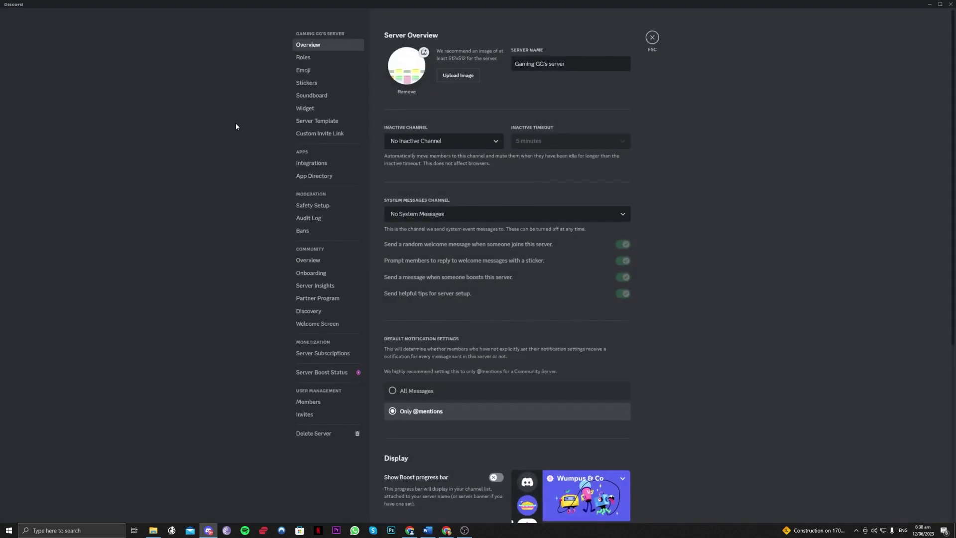
pyautogui.click(303, 58)
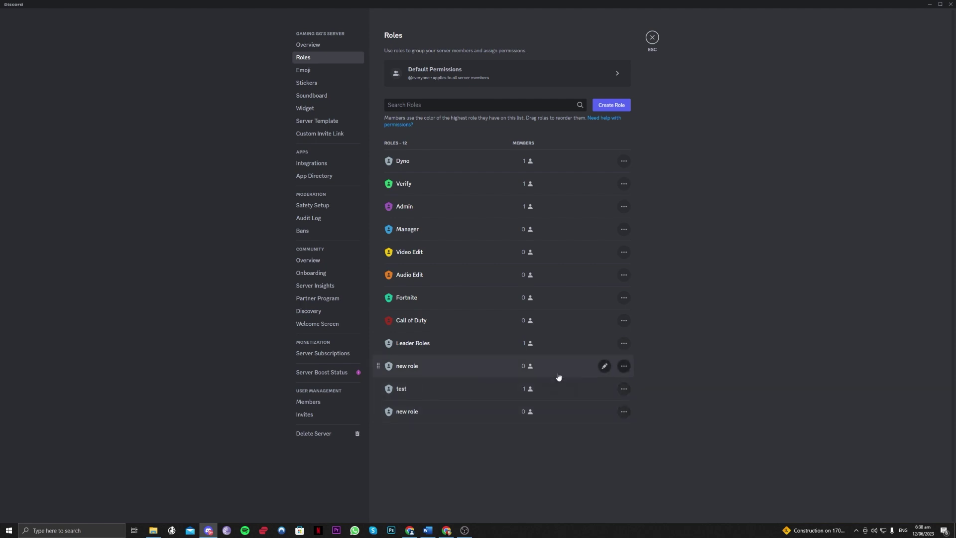
pyautogui.click(422, 370)
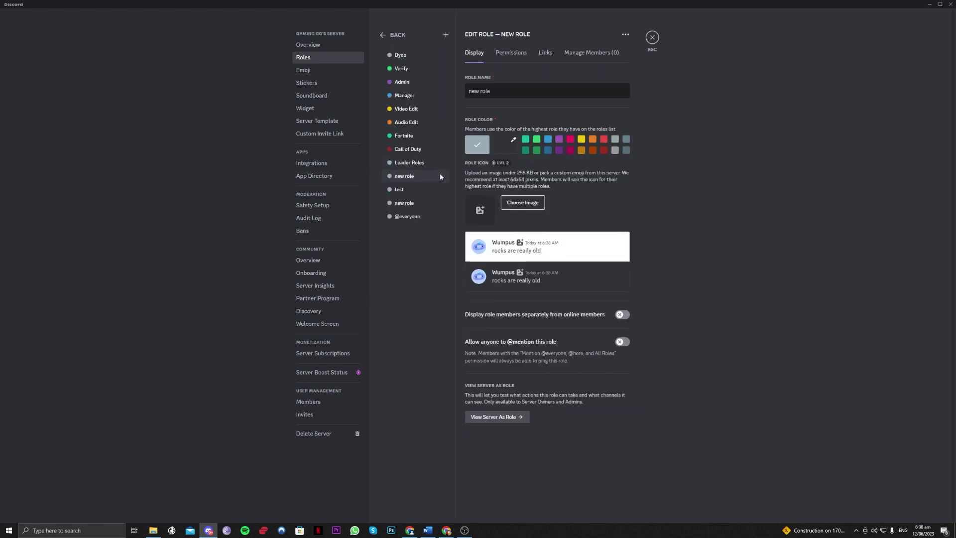
pyautogui.moveTo(495, 91); pyautogui.dragTo(462, 94)
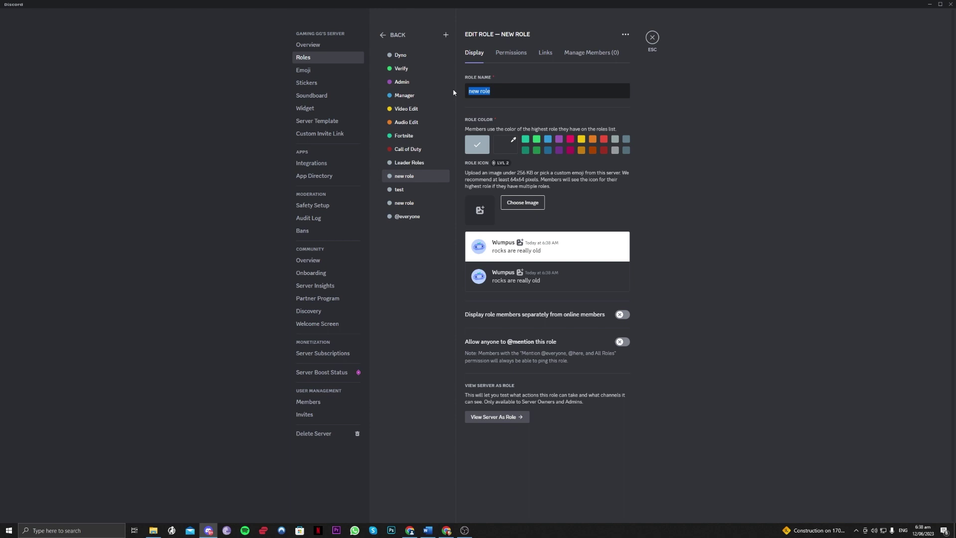
pyautogui.write('Bots')
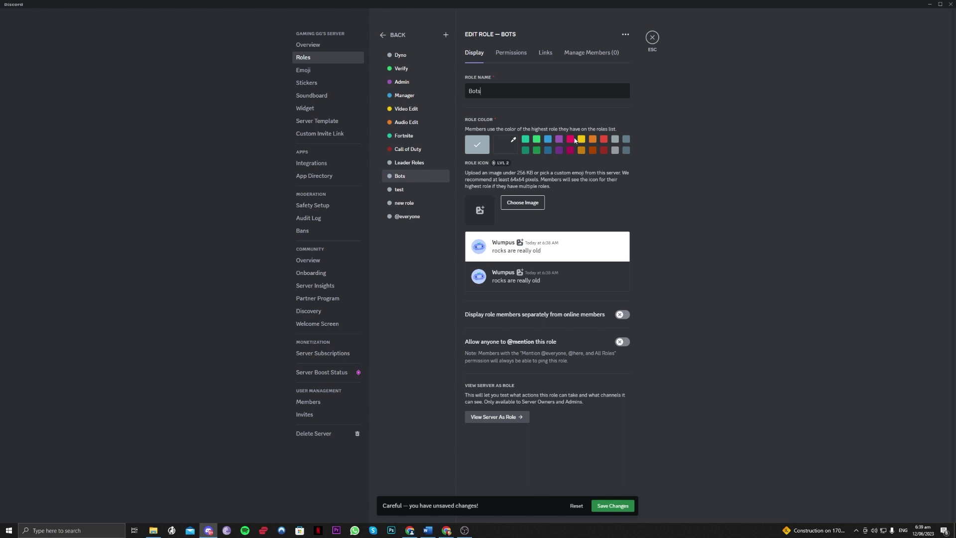
# Give the Bots role the bright red color, display its members separately from online members, and save the changes
pyautogui.click(615, 140)
pyautogui.click(604, 141)
pyautogui.click(623, 342)
pyautogui.click(623, 343)
pyautogui.click(619, 316)
pyautogui.click(613, 505)
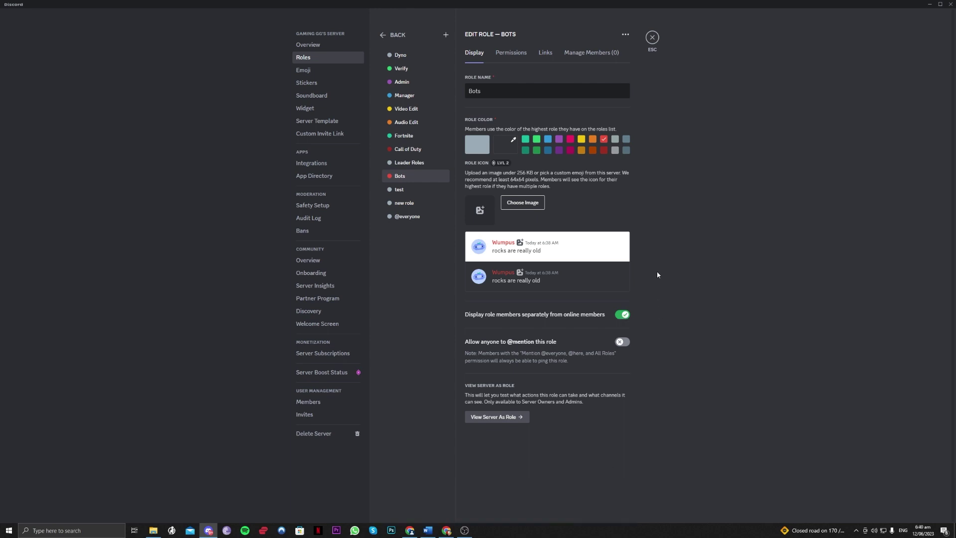
pyautogui.click(652, 38)
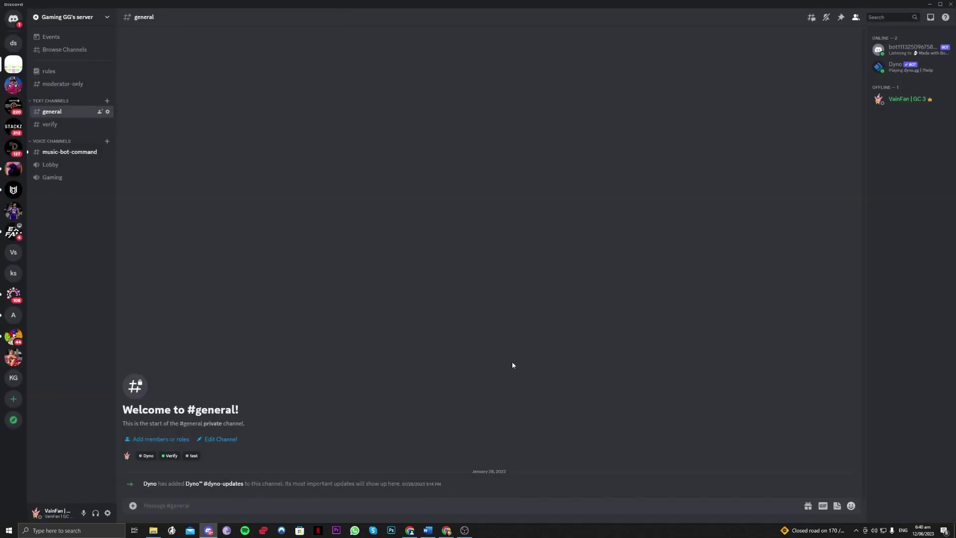
# Switch to Chrome and invite ProBot from the Top Bots list on top.gg
pyautogui.click(411, 530)
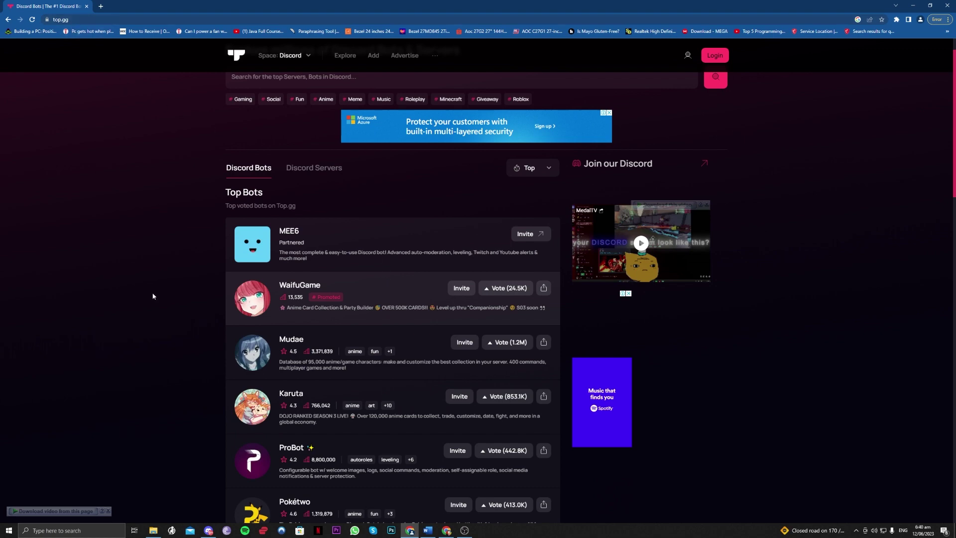
pyautogui.scroll(-2, 158, 324)
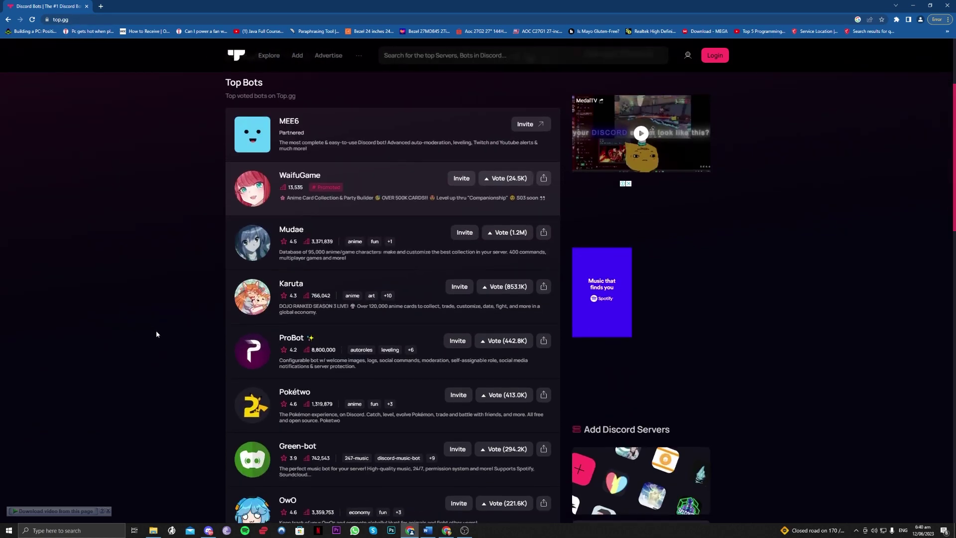
pyautogui.scroll(3, 156, 330)
pyautogui.scroll(-5, 176, 309)
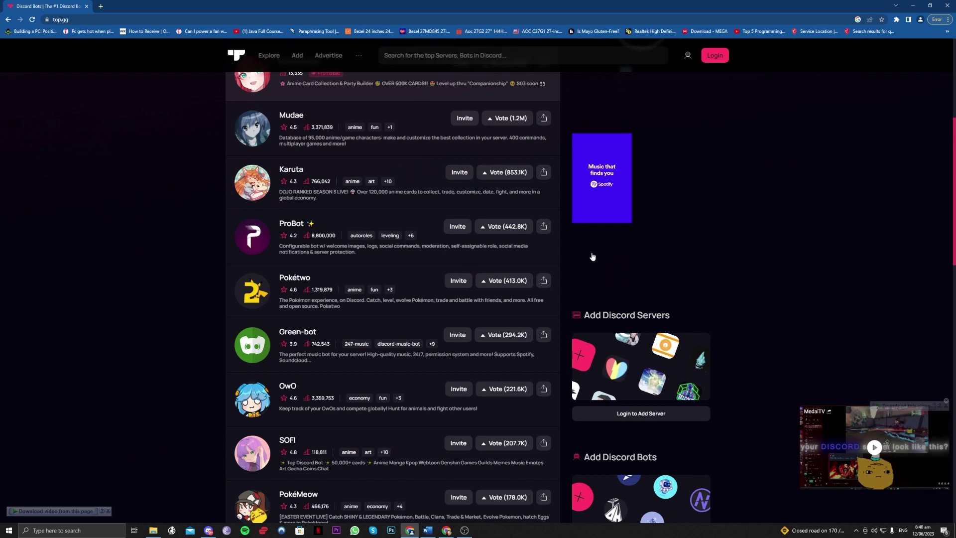
pyautogui.click(452, 229)
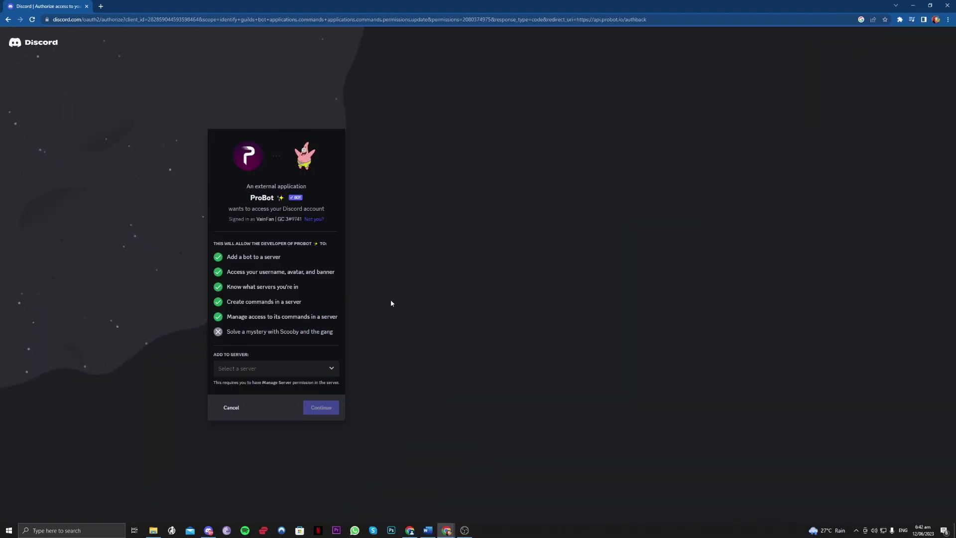
# Authorize ProBot on Gaming GG's server with all requested permissions, and complete the human verification
pyautogui.click(301, 371)
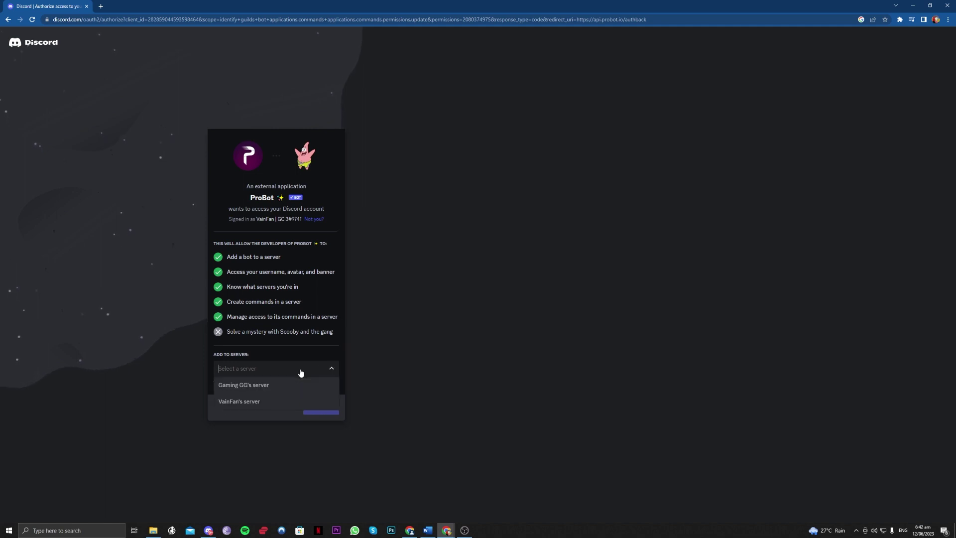
pyautogui.click(282, 385)
pyautogui.click(321, 407)
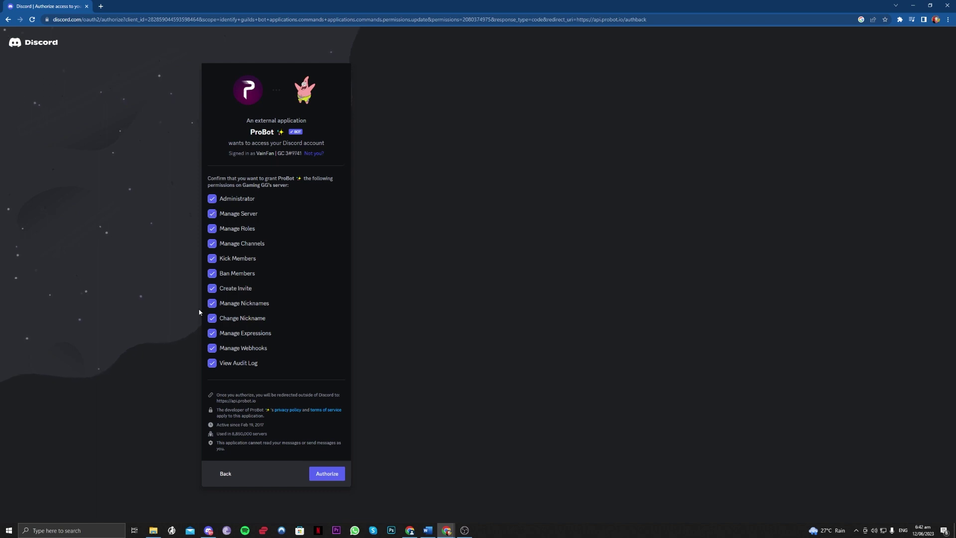
pyautogui.click(318, 474)
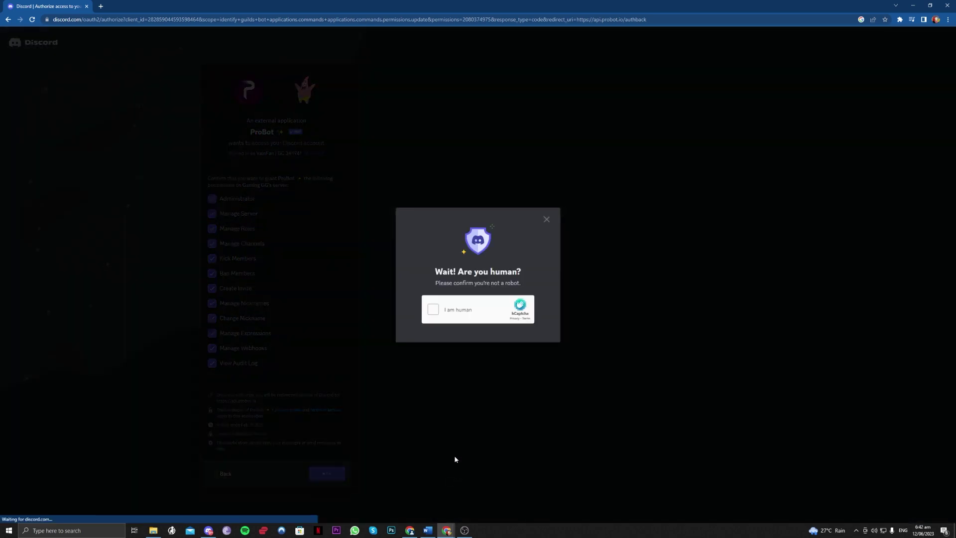
pyautogui.click(441, 307)
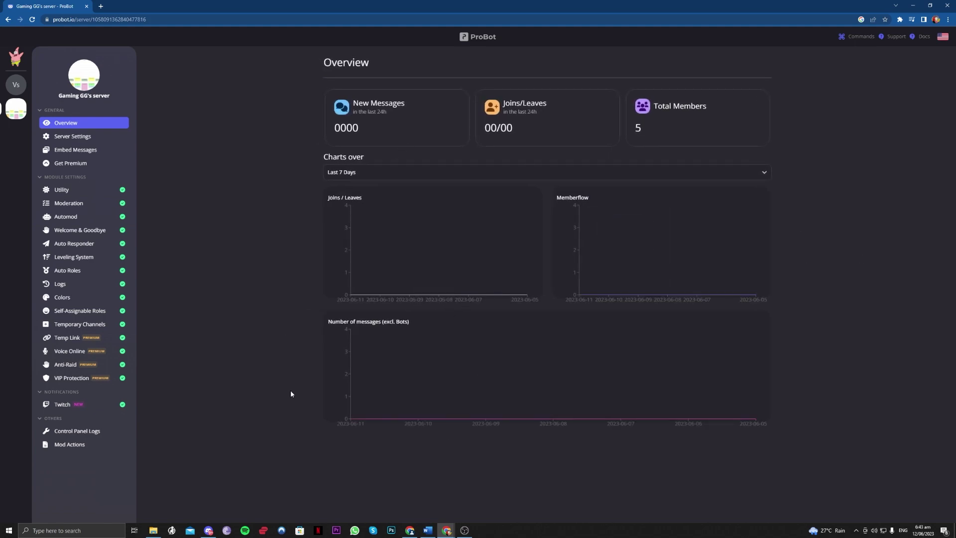
# Switch to Discord and assign the Bots role to ProBot in the server's member settings
pyautogui.click(208, 531)
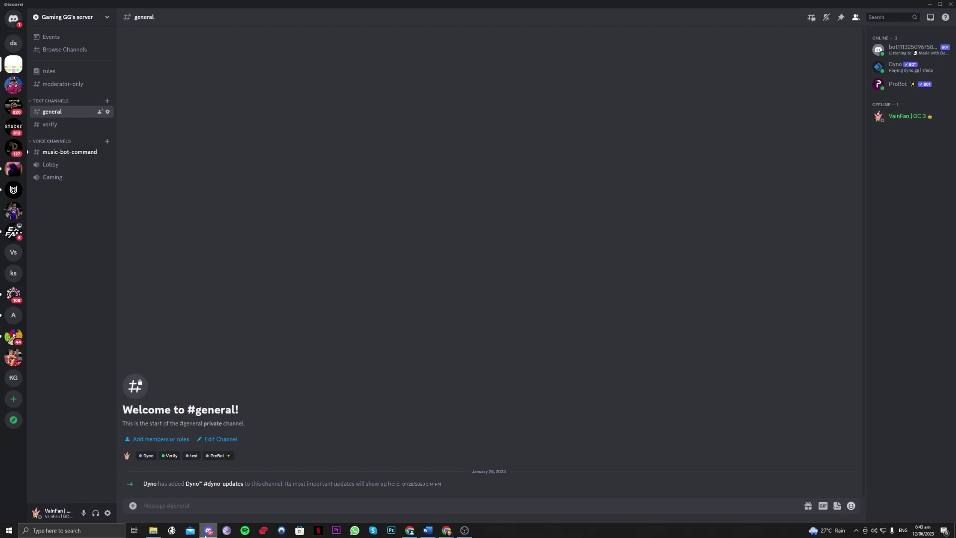
pyautogui.click(894, 85)
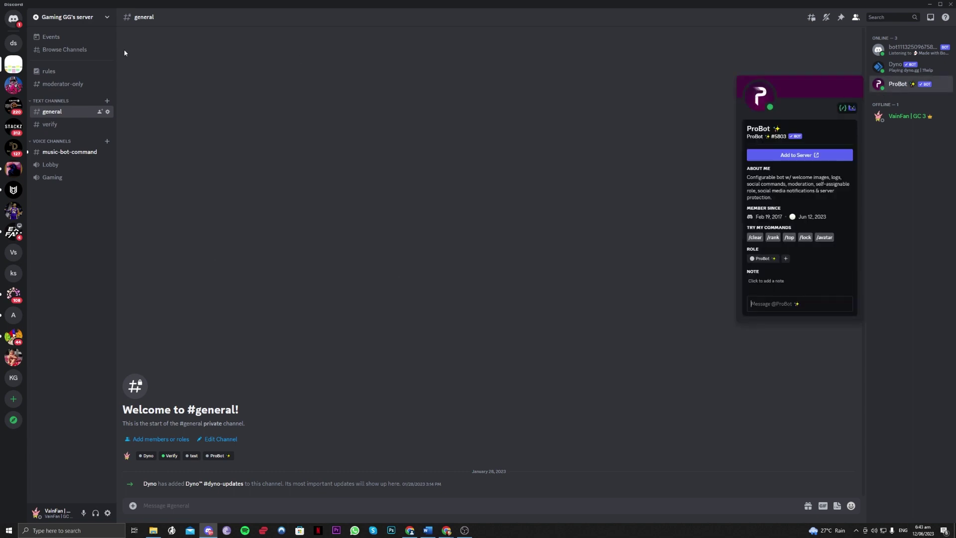
pyautogui.click(98, 24)
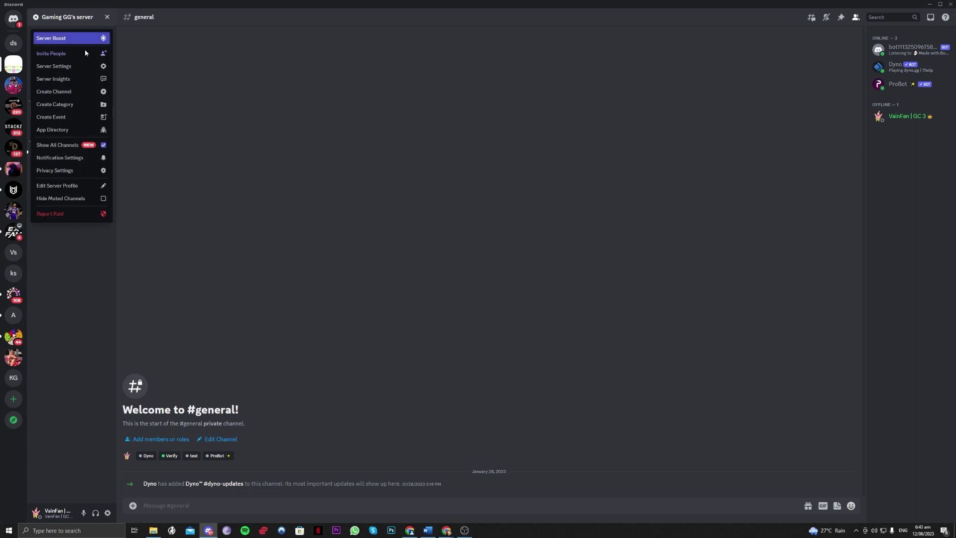
pyautogui.click(81, 66)
pyautogui.click(331, 403)
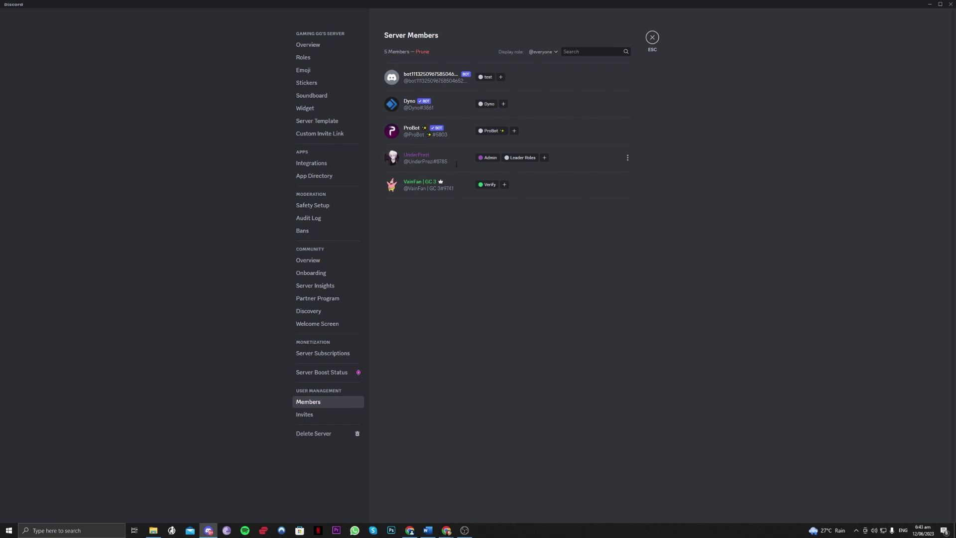
pyautogui.click(513, 132)
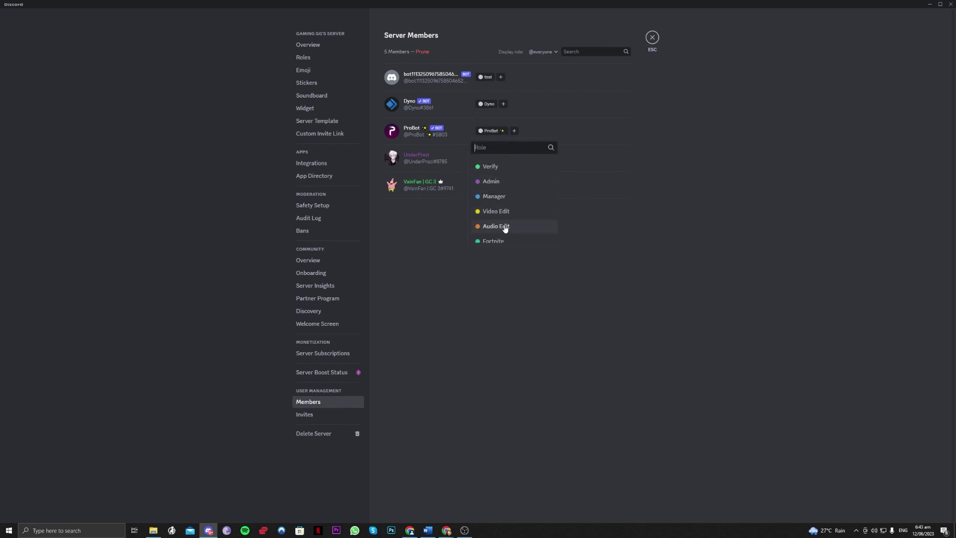
pyautogui.scroll(-3, 504, 227)
pyautogui.click(501, 223)
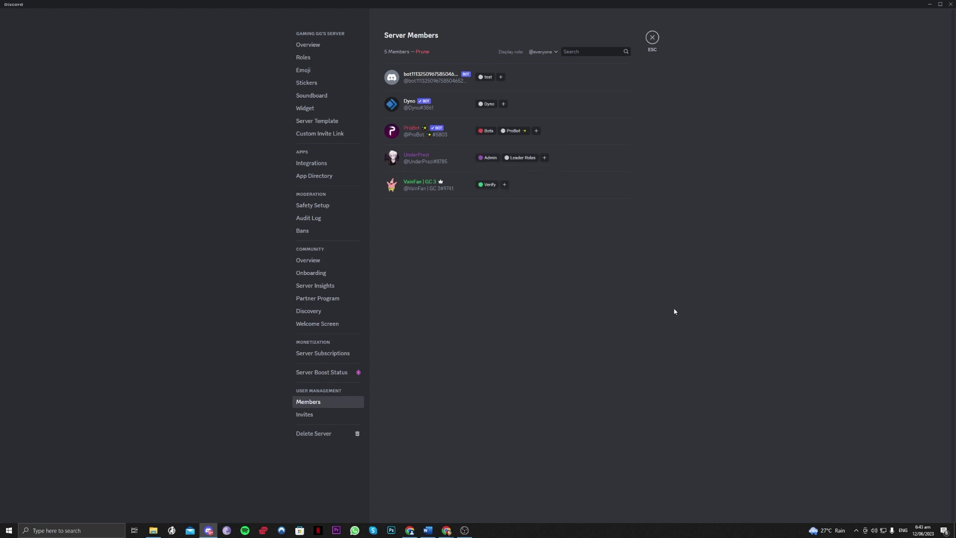
pyautogui.click(652, 38)
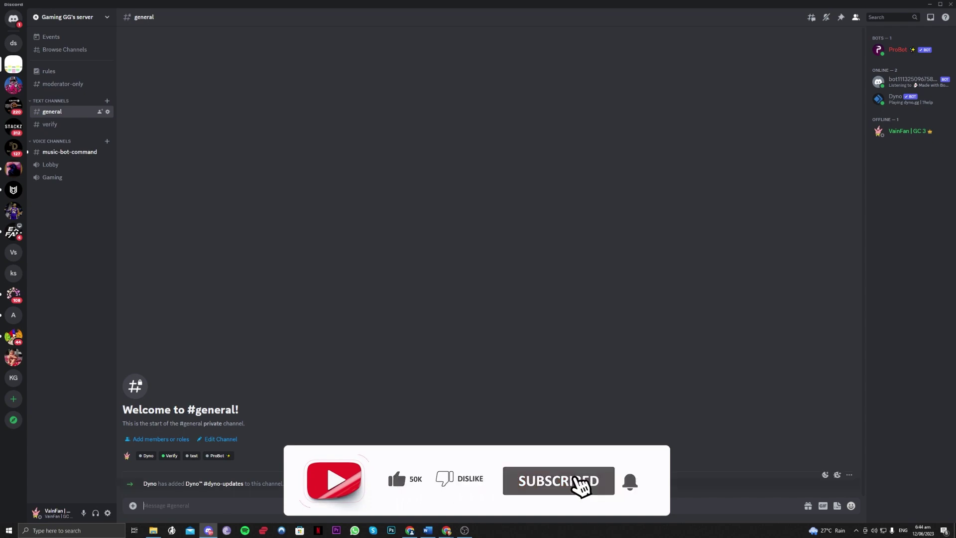
# Switch to Chrome with the ProBot dashboard of Gaming GG's server
pyautogui.click(448, 531)
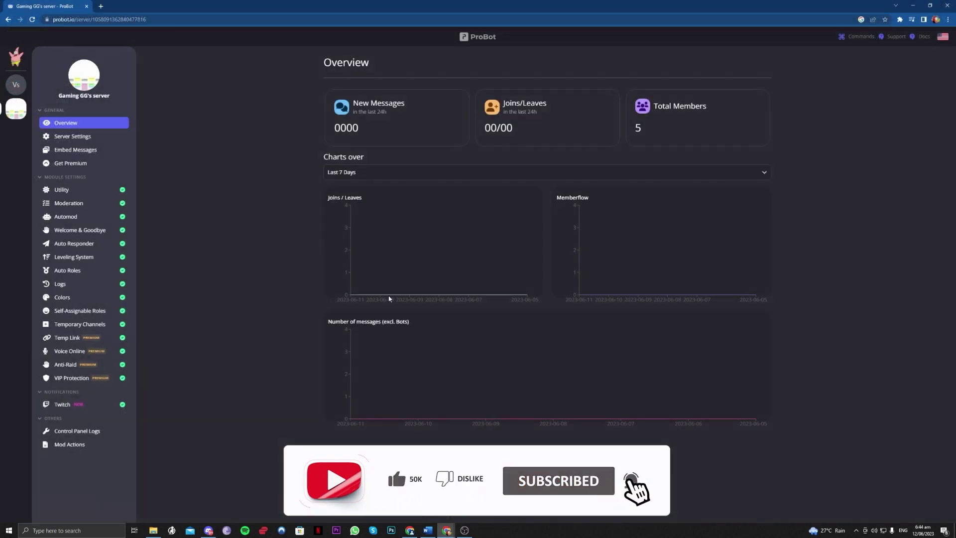